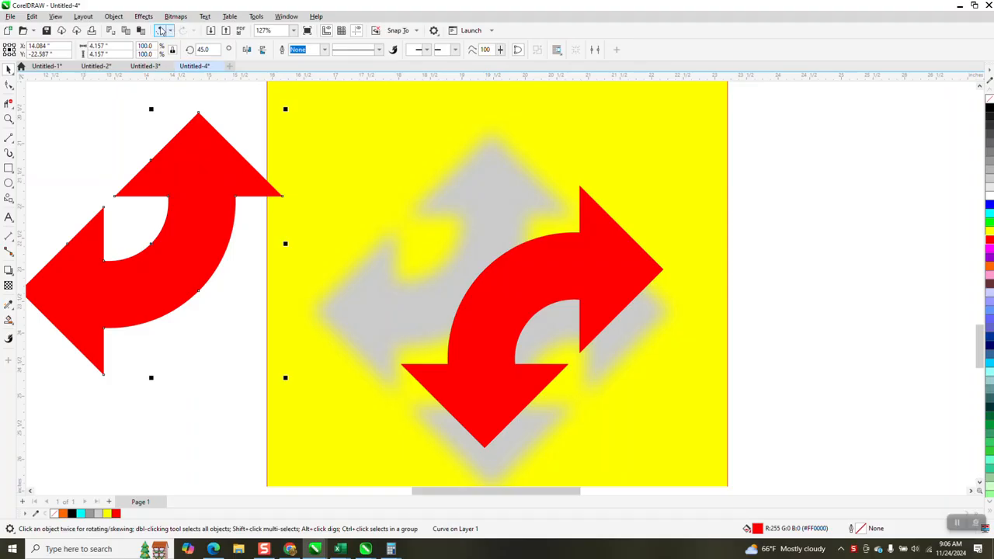
- Undo the last move of the upper red double arrow so it returns to the yellow background
{"action": "left_click", "coordinate": [162, 30]}
{"action": "scroll", "coordinate": [620, 225], "scroll_direction": "down", "scroll_amount": 5}
{"action": "scroll", "coordinate": [603, 270], "scroll_direction": "down", "scroll_amount": 2}
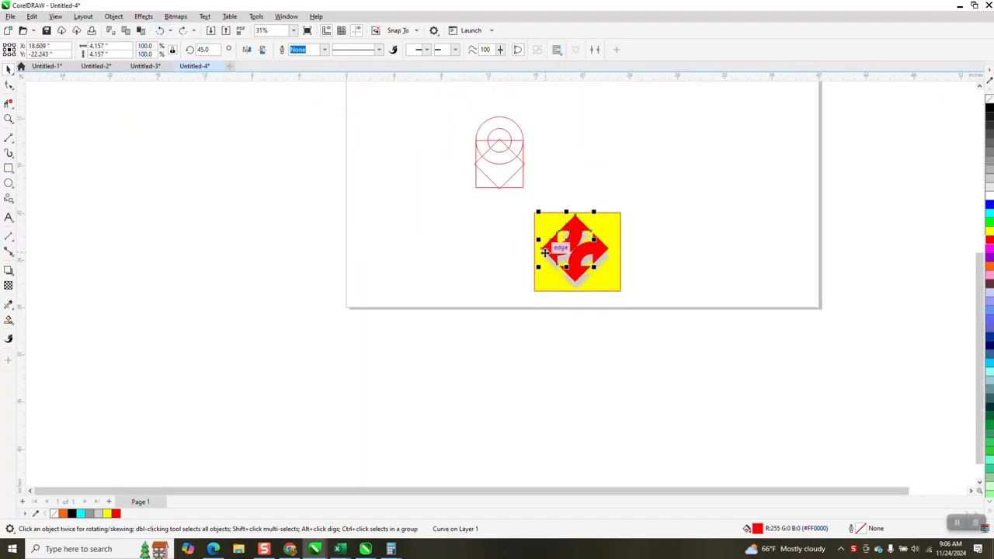
- Draw a square in the empty area beside the existing construction shapes and set its size to 4 inches
{"action": "left_click", "coordinate": [8, 119]}
{"action": "left_click_drag", "start_coordinate": [460, 126], "coordinate": [543, 215]}
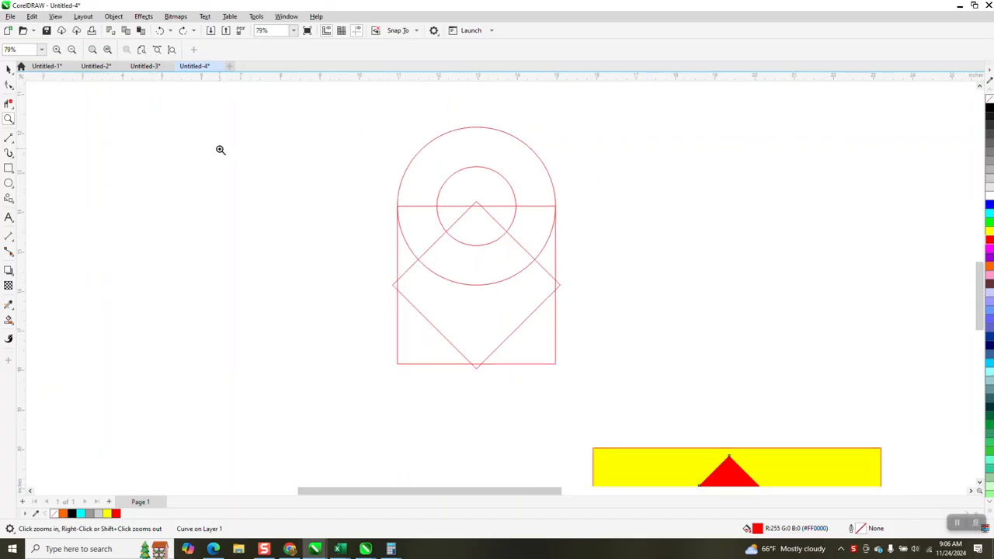
{"action": "scroll", "coordinate": [217, 148], "scroll_direction": "down", "scroll_amount": 1}
{"action": "left_click", "coordinate": [9, 168]}
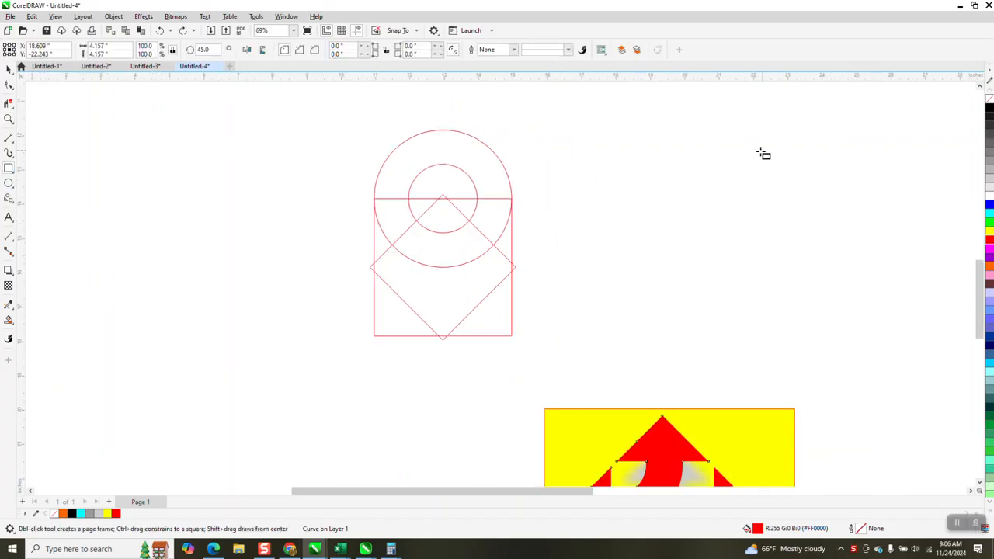
{"action": "left_click_drag", "start_coordinate": [763, 149], "coordinate": [640, 271]}
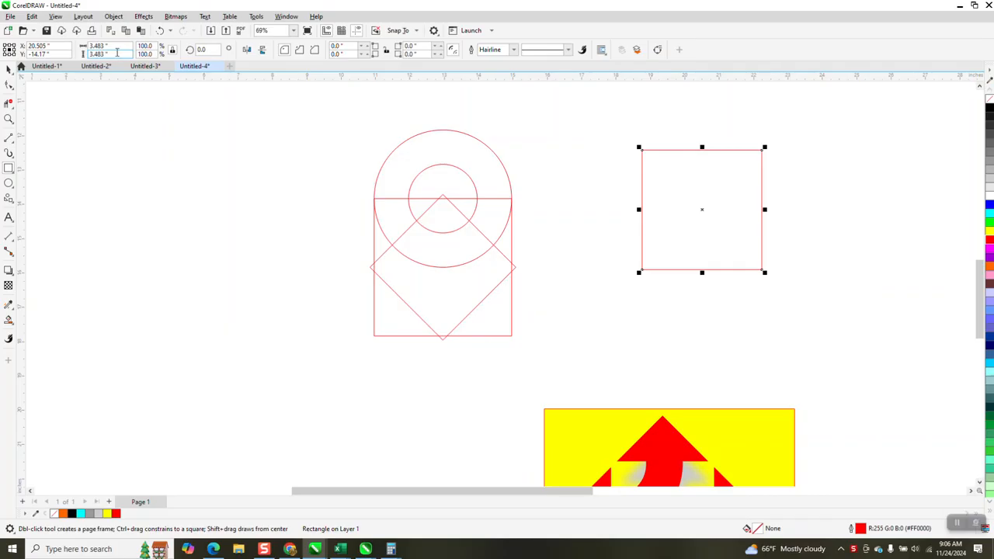
{"action": "left_click", "coordinate": [95, 46]}
{"action": "type", "text": "4"}
{"action": "key", "text": "Return"}
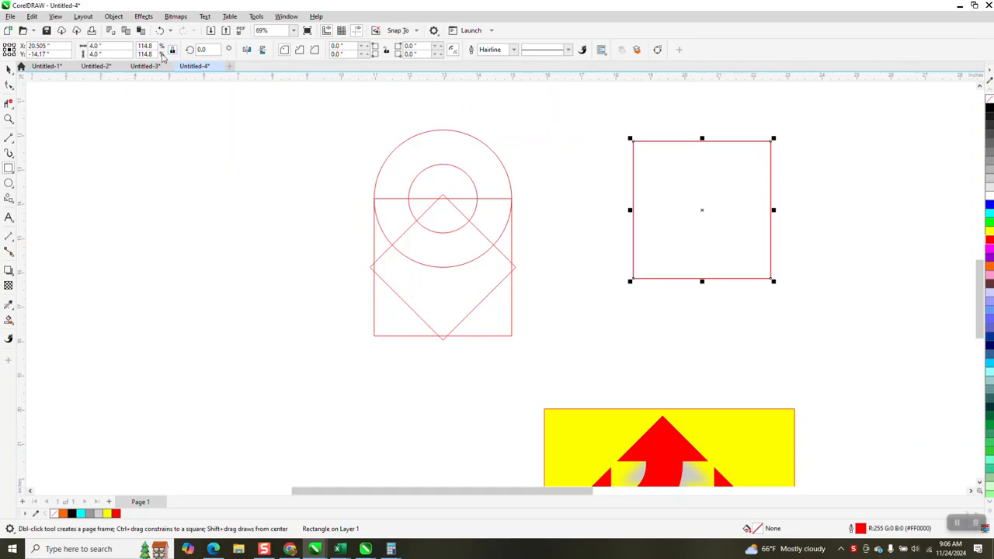
- Duplicate the square in place, set the copy's size to 3 inches and rotate it 45 degrees
{"action": "left_click_drag", "start_coordinate": [113, 46], "coordinate": [53, 45]}
{"action": "type", "text": "3"}
{"action": "key", "text": "Return"}
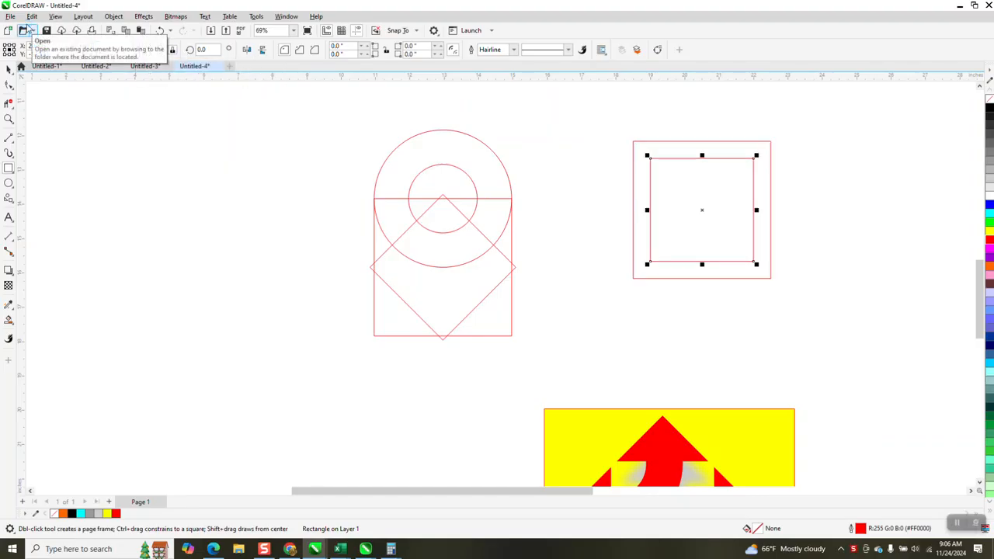
{"action": "left_click", "coordinate": [203, 50]}
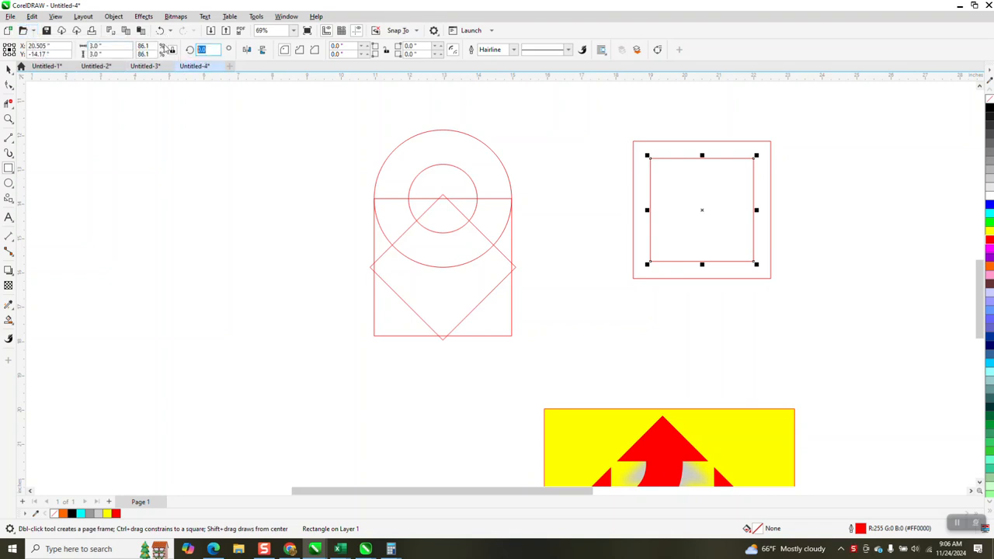
{"action": "type", "text": "45"}
{"action": "key", "text": "Return"}
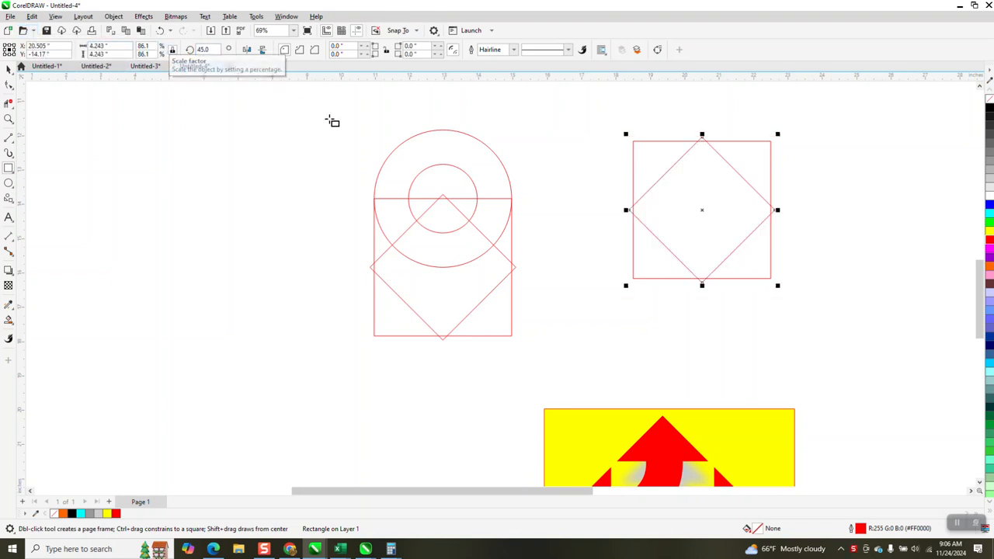
- Draw a circle on the other side of the existing construction shapes and set its diameter to 4 inches
{"action": "left_click", "coordinate": [9, 183]}
{"action": "left_click_drag", "start_coordinate": [239, 178], "coordinate": [126, 290]}
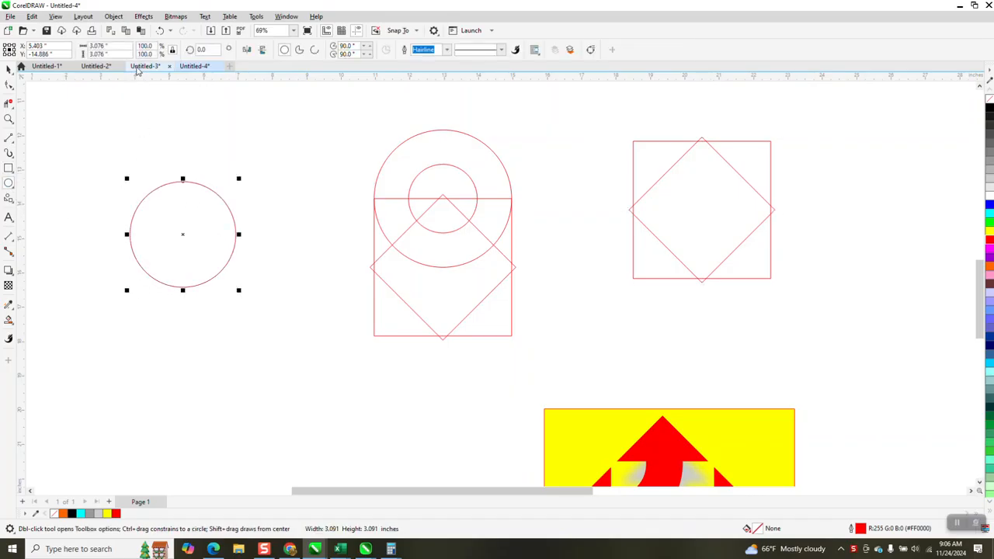
{"action": "left_click", "coordinate": [99, 46]}
{"action": "type", "text": "5"}
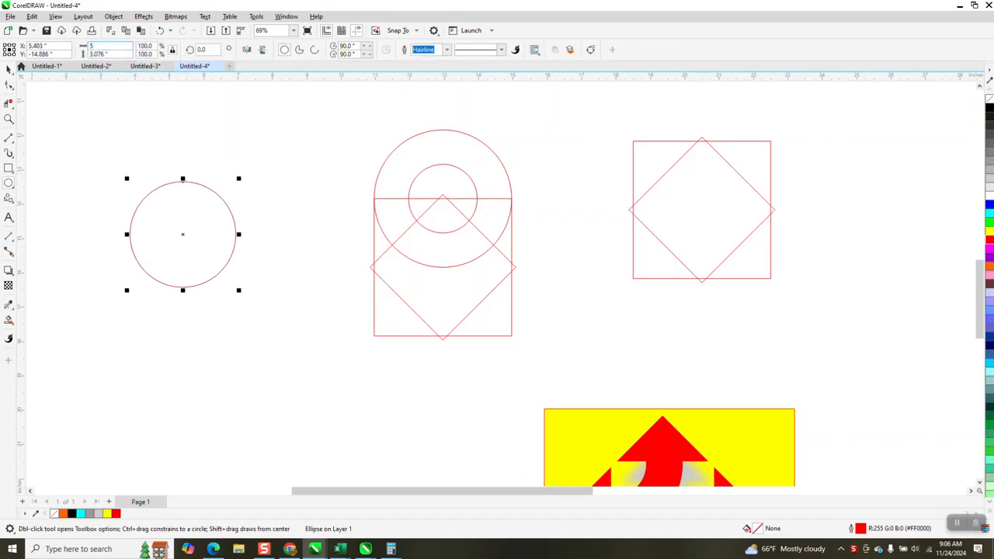
{"action": "key", "text": "Escape"}
{"action": "key", "text": "ctrl+a"}
{"action": "type", "text": "4"}
{"action": "key", "text": "Return"}
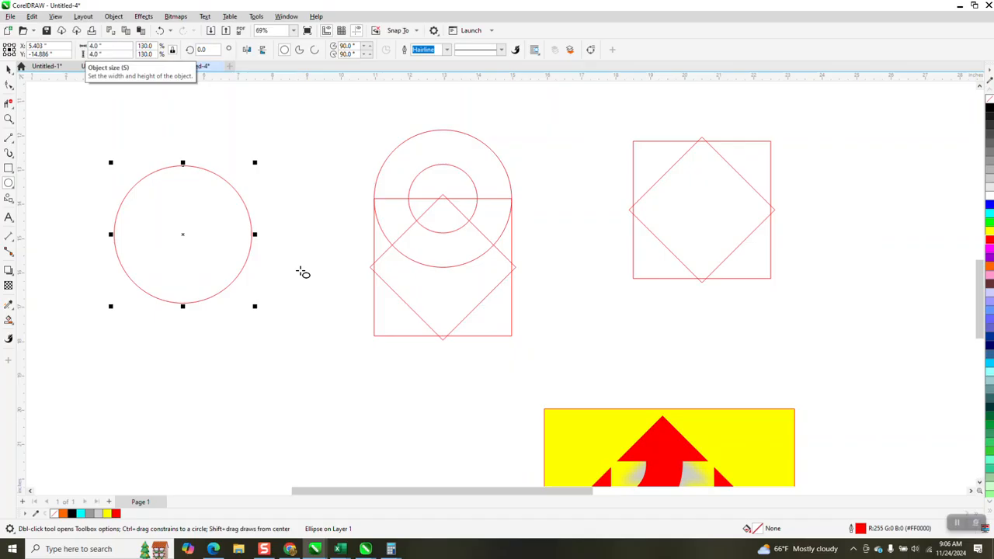
- Move the circle's center onto the midpoint of the new square's top edge and add a concentric 2-inch copy
{"action": "left_click", "coordinate": [8, 68]}
{"action": "left_click_drag", "start_coordinate": [187, 237], "coordinate": [702, 143]}
{"action": "scroll", "coordinate": [617, 254], "scroll_direction": "down", "scroll_amount": 1}
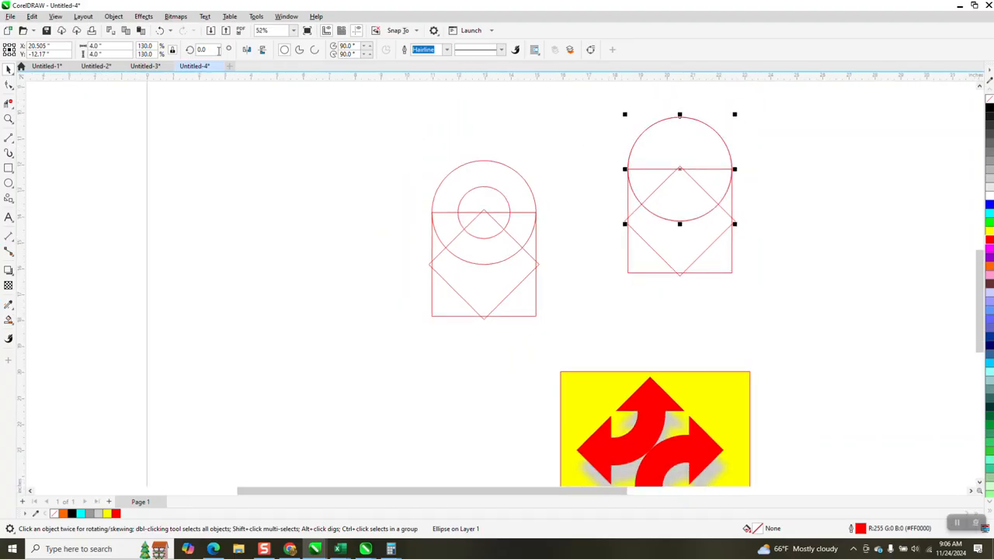
{"action": "left_click", "coordinate": [96, 46]}
{"action": "type", "text": "2"}
{"action": "key", "text": "Return"}
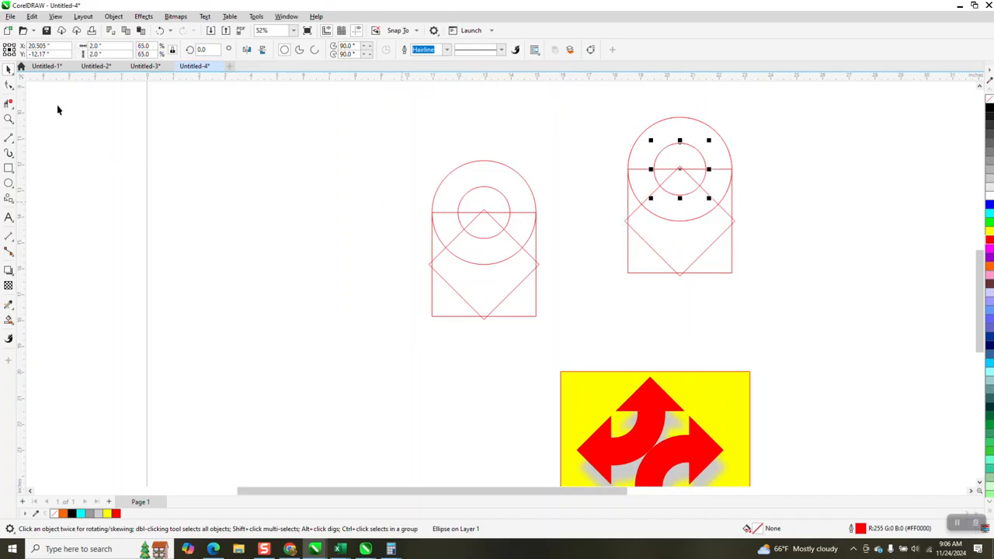
- Delete the outer and inner circle arcs and the diamond edges that cross the curved band, on both sides, using Virtual Segment Delete
{"action": "left_click", "coordinate": [9, 118]}
{"action": "left_click_drag", "start_coordinate": [606, 118], "coordinate": [783, 311]}
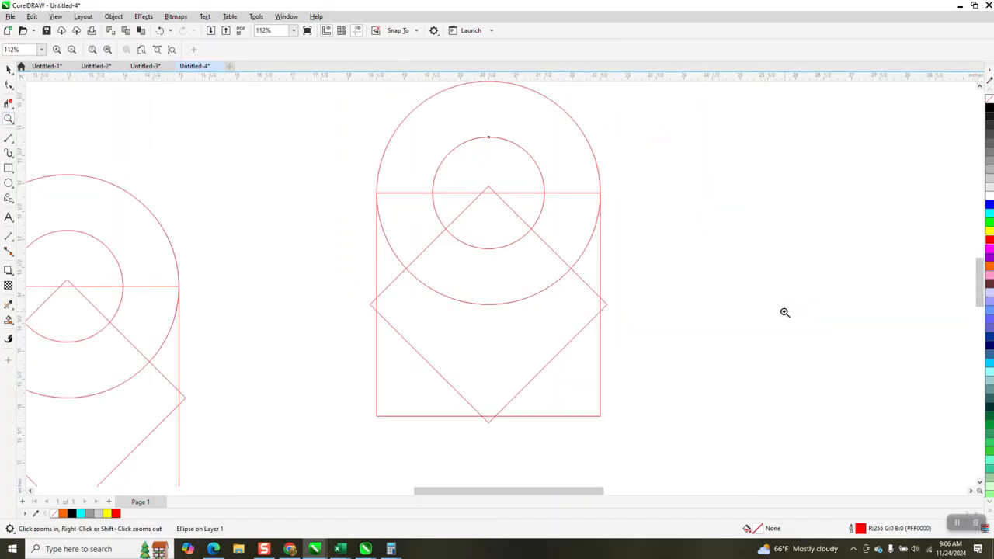
{"action": "left_click", "coordinate": [8, 104]}
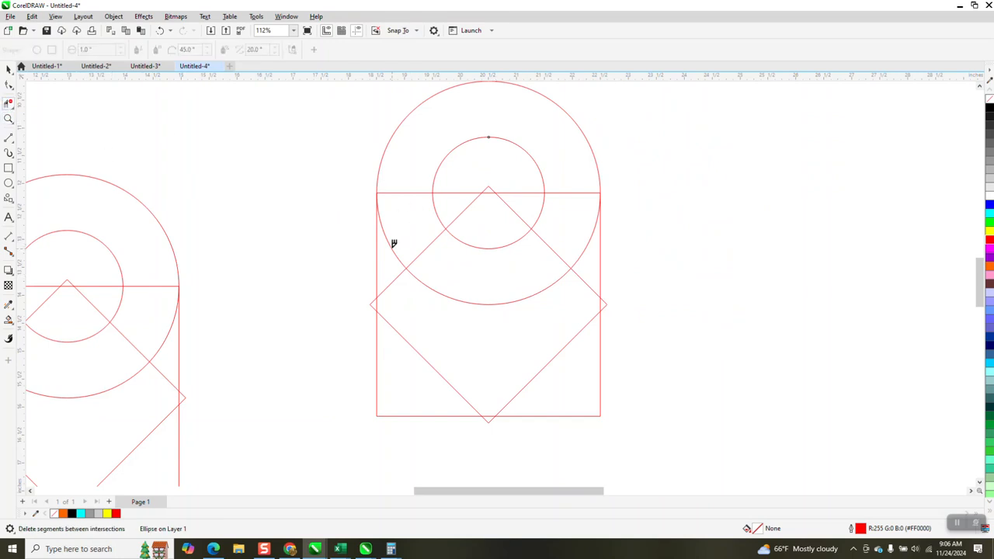
{"action": "left_click", "coordinate": [391, 243]}
{"action": "left_click", "coordinate": [439, 213]}
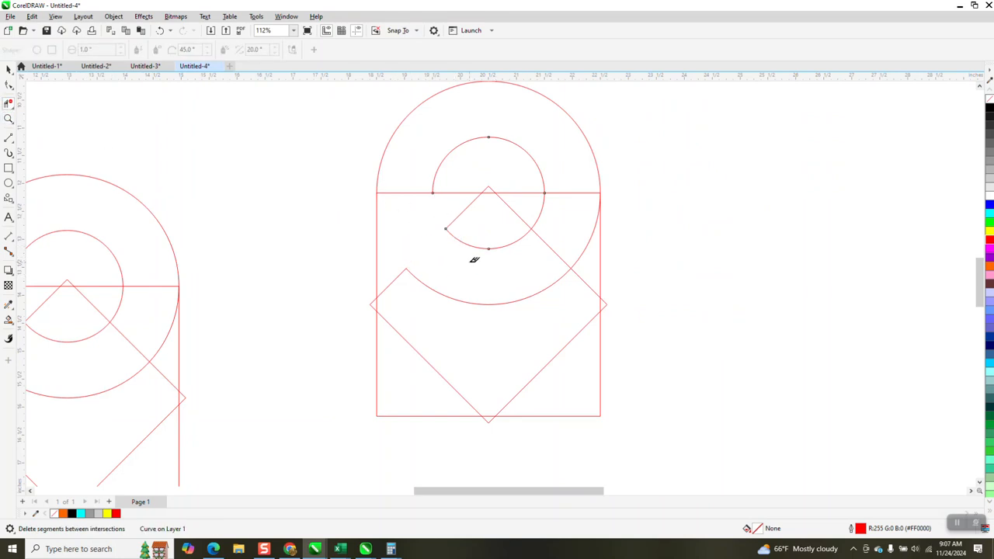
{"action": "left_click", "coordinate": [540, 211]}
{"action": "left_click", "coordinate": [584, 249]}
{"action": "left_click", "coordinate": [561, 257]}
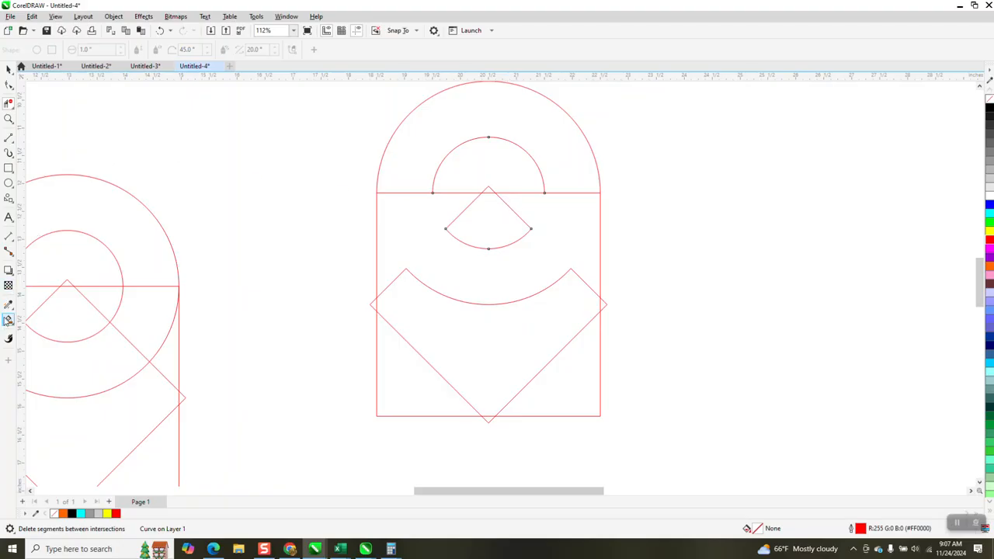
- Smart-fill the enclosed double-arrow region with gray and move the resulting shape out beside the construction shapes
{"action": "left_click", "coordinate": [9, 319]}
{"action": "left_click", "coordinate": [386, 284]}
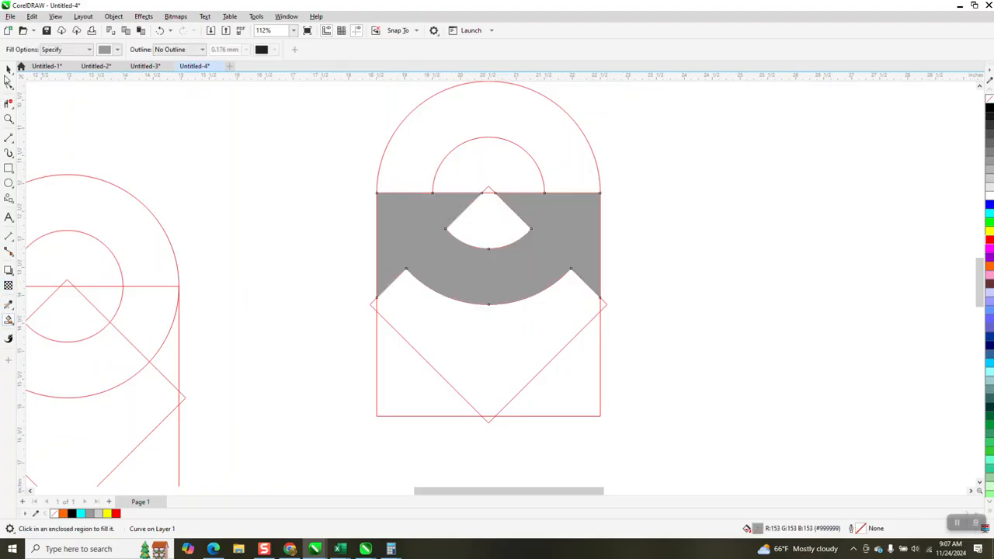
{"action": "left_click", "coordinate": [9, 69]}
{"action": "left_click", "coordinate": [486, 251]}
{"action": "left_click_drag", "start_coordinate": [479, 269], "coordinate": [761, 241]}
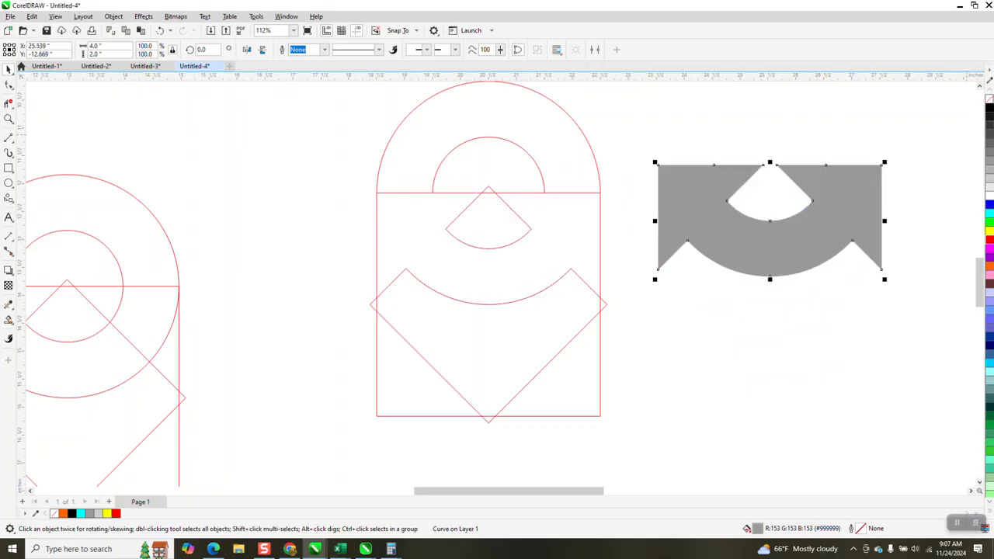
- Recolor the double arrow black and copy it to the clipboard
{"action": "left_click", "coordinate": [989, 108]}
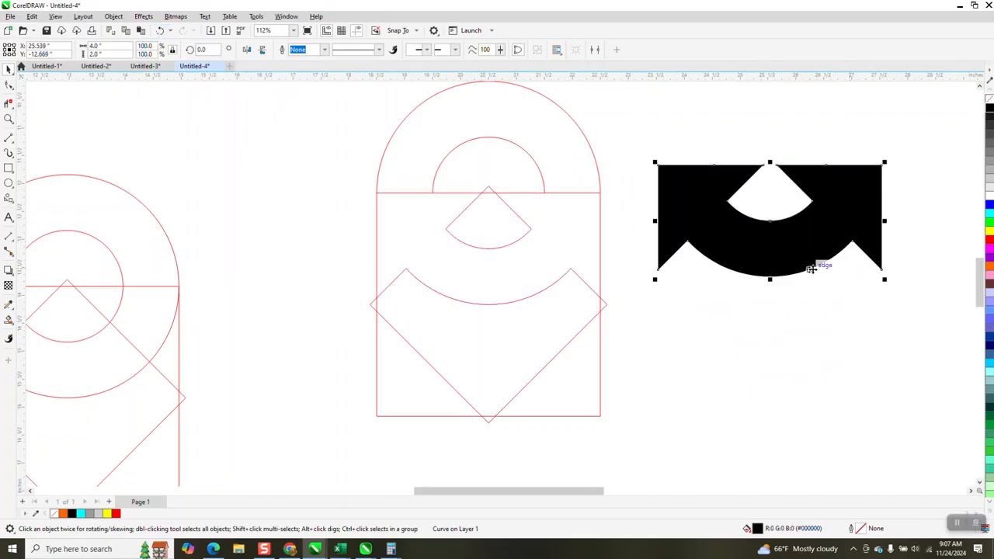
{"action": "left_click", "coordinate": [769, 333]}
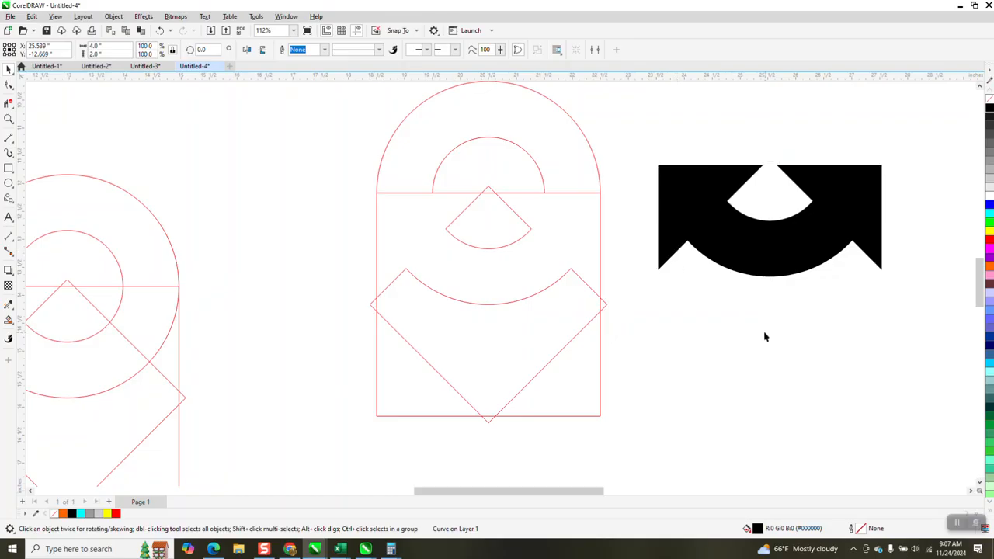
{"action": "right_click", "coordinate": [789, 255]}
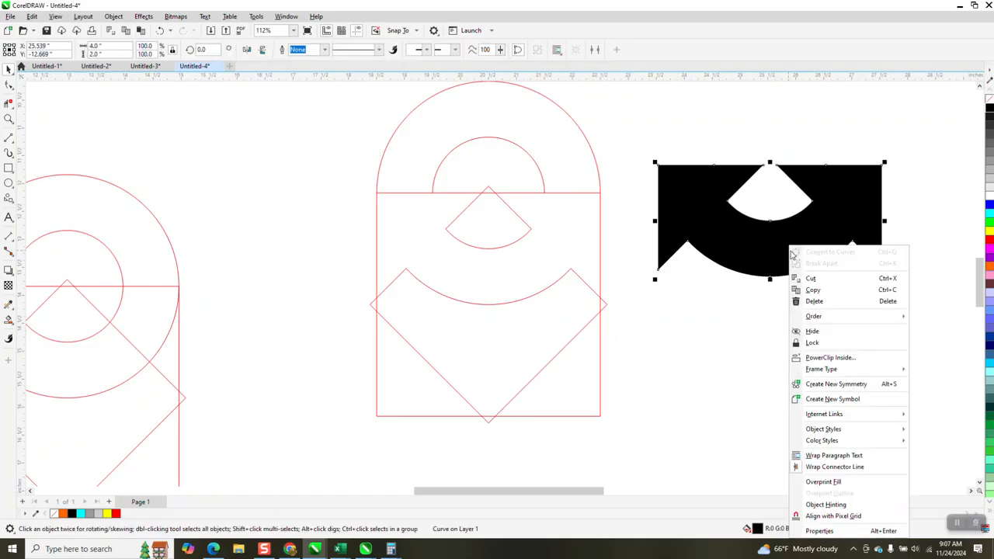
{"action": "left_click", "coordinate": [813, 291]}
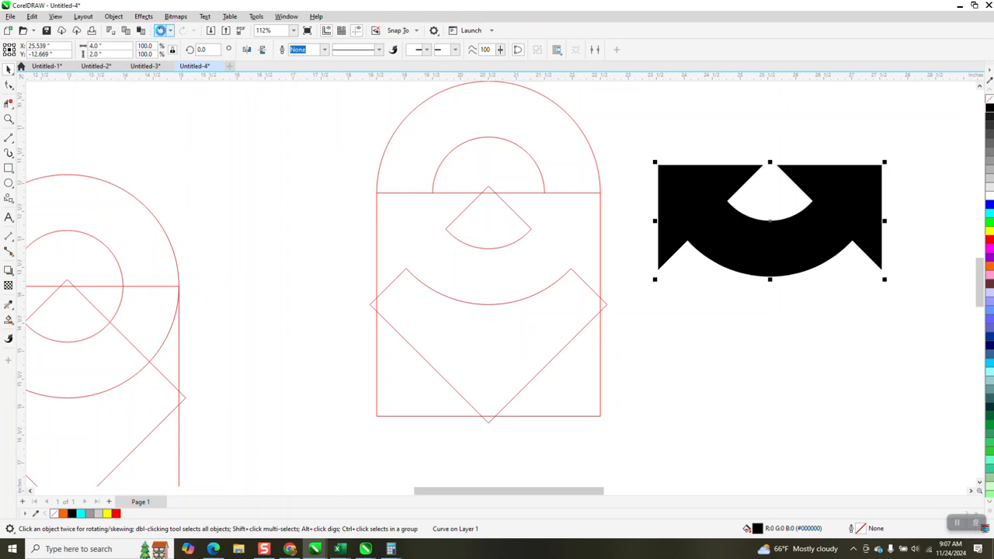
- Undo the edits back to the untrimmed circles, square and diamond, and paste the copied black double arrow
{"action": "left_click", "coordinate": [161, 30]}
{"action": "left_click", "coordinate": [161, 30]}
{"action": "left_click", "coordinate": [162, 31]}
{"action": "left_click", "coordinate": [162, 30]}
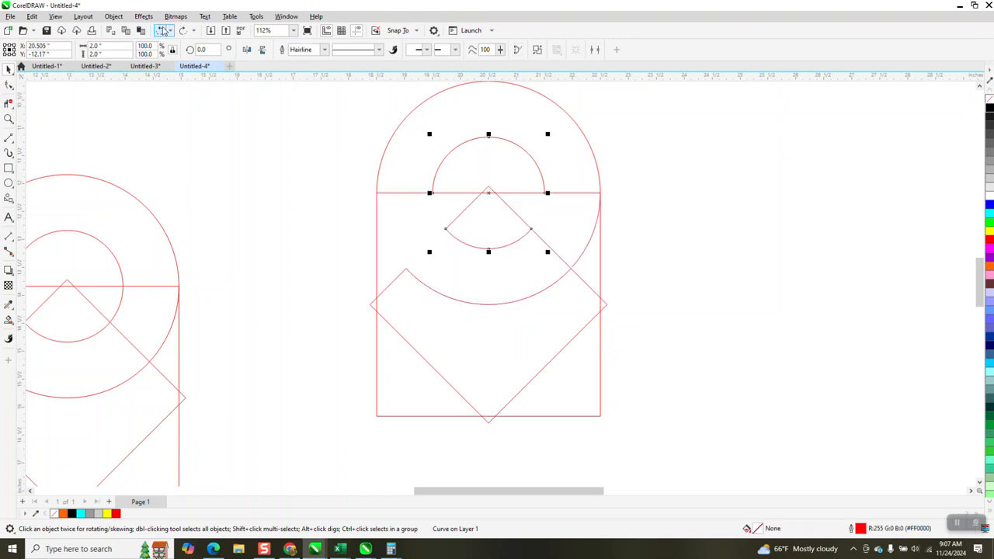
{"action": "left_click", "coordinate": [162, 30]}
{"action": "left_click", "coordinate": [163, 30]}
{"action": "left_click", "coordinate": [162, 30]}
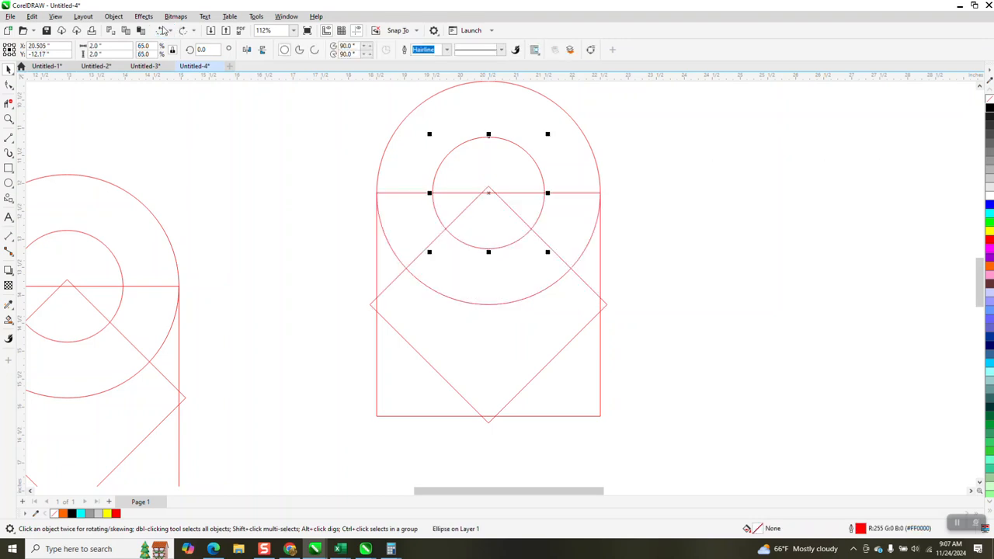
{"action": "left_click", "coordinate": [163, 31]}
{"action": "left_click", "coordinate": [183, 31]}
{"action": "right_click", "coordinate": [748, 189]}
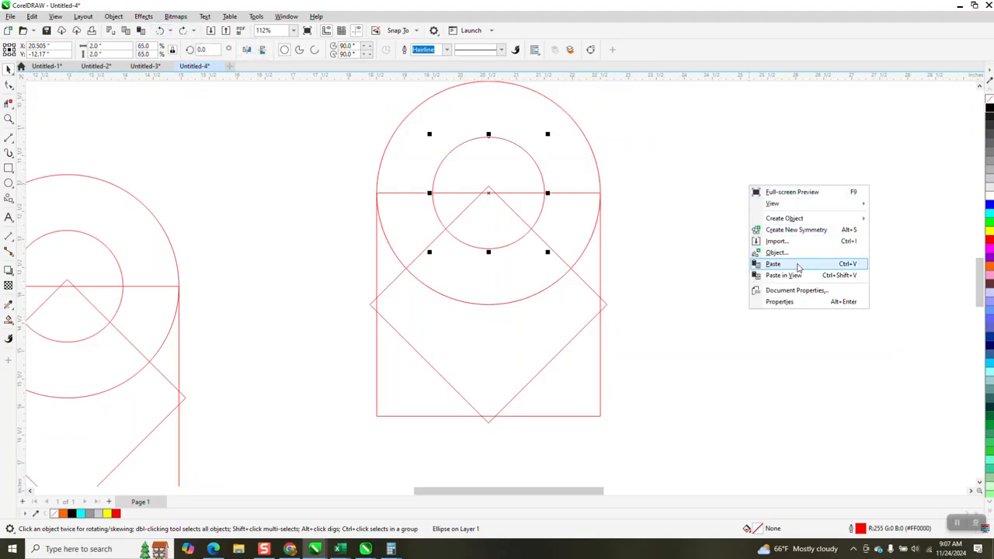
{"action": "left_click", "coordinate": [768, 262]}
- Enlarge the diamond from its center to about 4.57 inches wide and high
{"action": "left_click", "coordinate": [556, 247]}
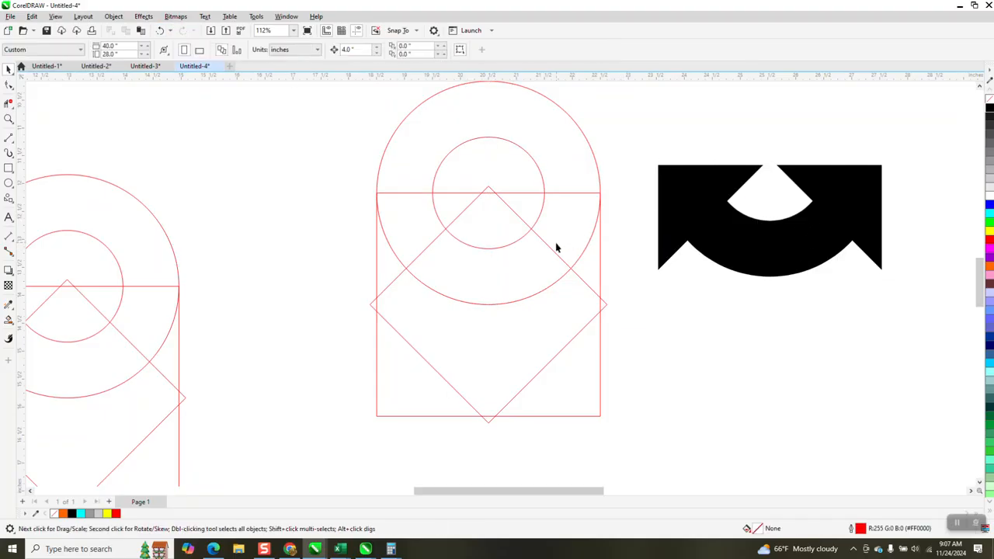
{"action": "left_click", "coordinate": [547, 250]}
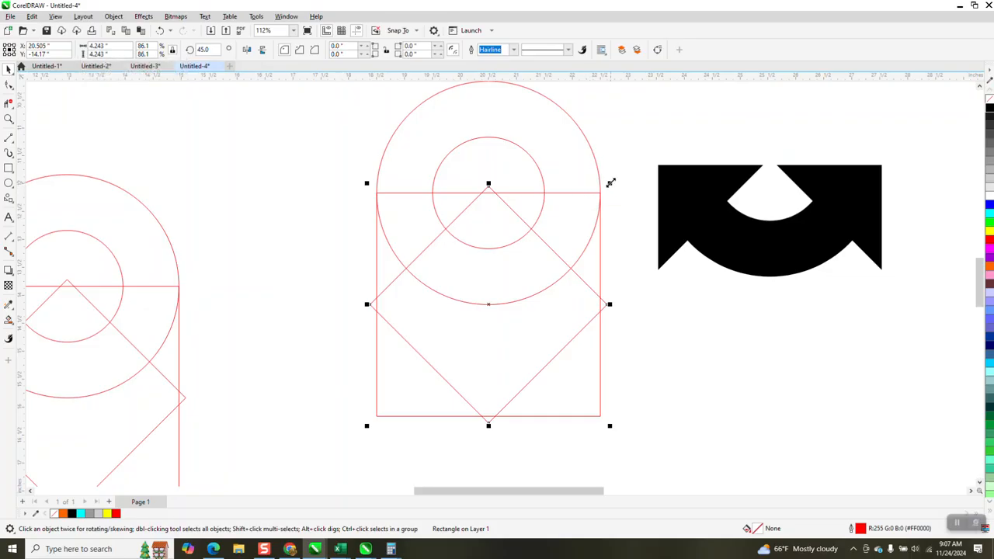
{"action": "mouse_move", "coordinate": [610, 182]}
{"action": "left_mouse_down"}
{"action": "mouse_move", "coordinate": [626, 171]}
{"action": "mouse_move", "coordinate": [629, 182]}
{"action": "left_mouse_up"}
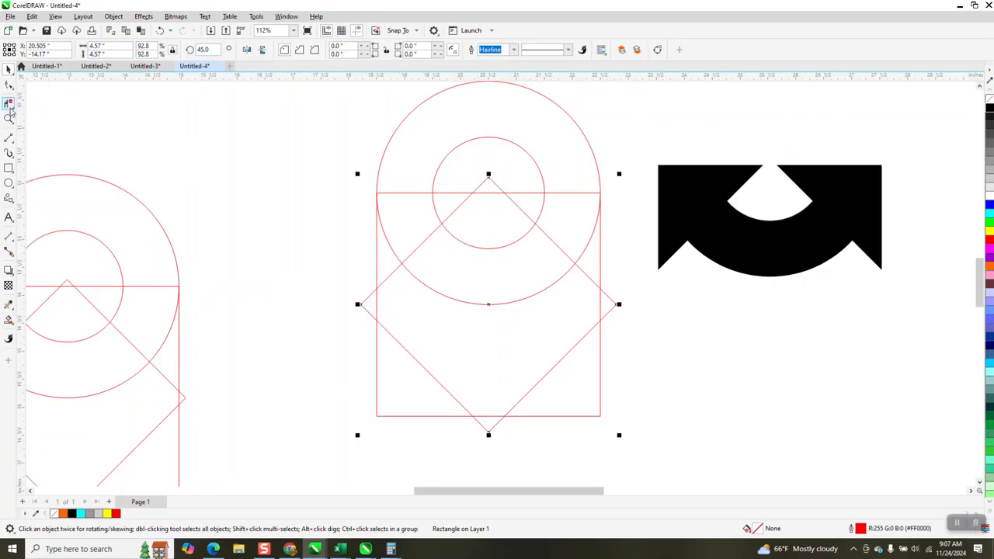
- Trim away the circle arcs and the enlarged diamond's edges crossing the curved band on both sides
{"action": "left_click", "coordinate": [8, 104]}
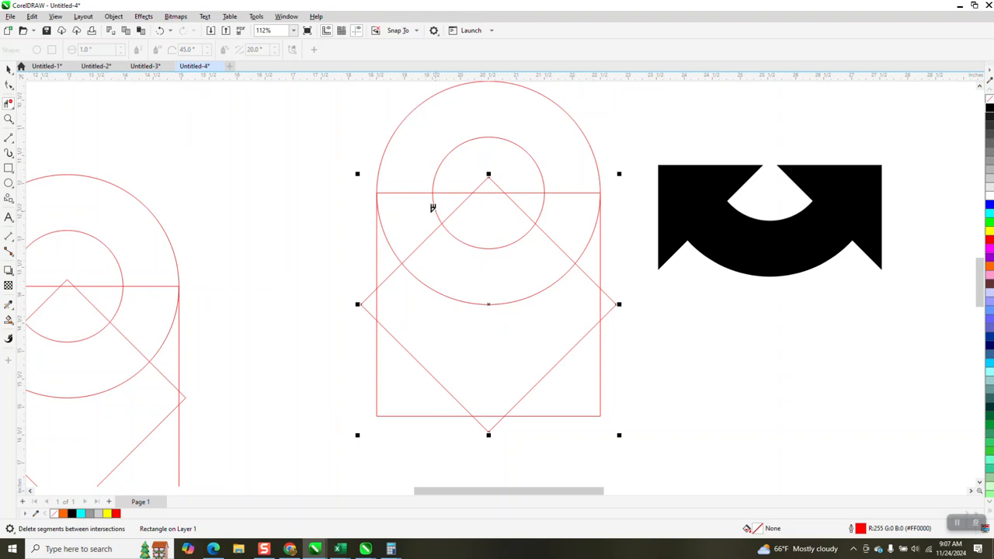
{"action": "left_click", "coordinate": [390, 244]}
{"action": "left_click", "coordinate": [435, 211]}
{"action": "left_click", "coordinate": [423, 237]}
{"action": "left_click", "coordinate": [544, 215]}
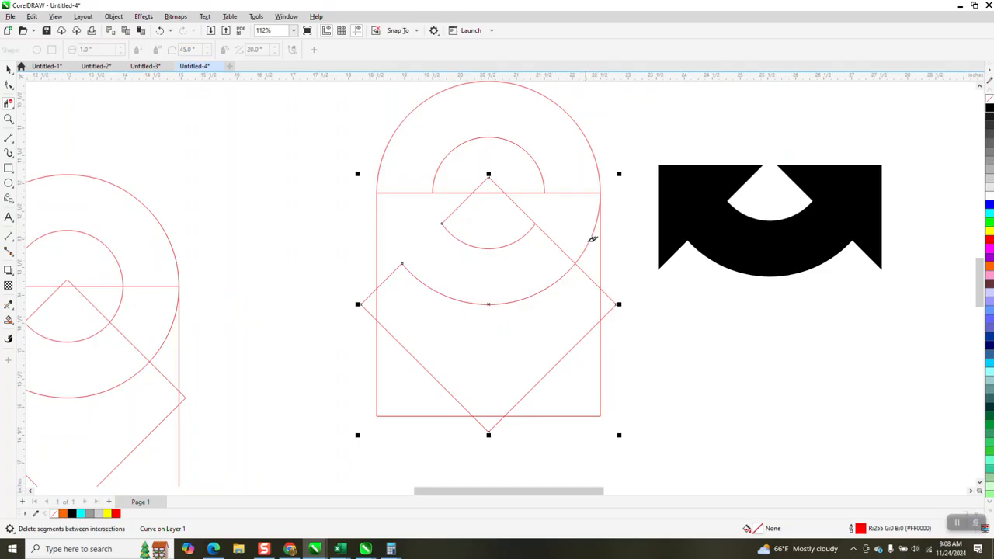
{"action": "left_click", "coordinate": [593, 237]}
{"action": "left_click", "coordinate": [556, 248]}
- Smart-fill the enclosed double-arrow region formed with the enlarged diamond in gray
{"action": "left_click", "coordinate": [9, 319]}
{"action": "left_click", "coordinate": [452, 275]}
{"action": "scroll", "coordinate": [338, 287], "scroll_direction": "down", "scroll_amount": 2}
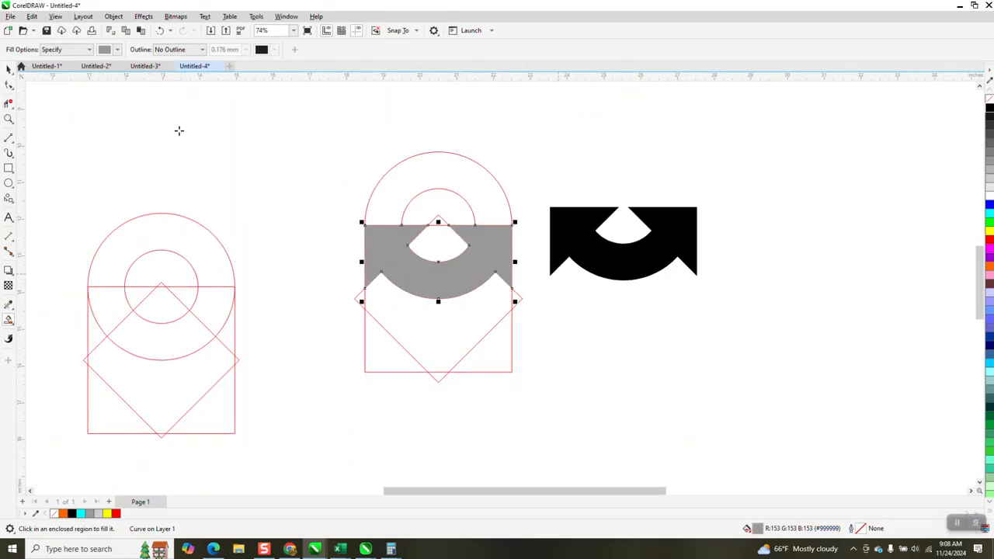
- Move the gray double arrow beside the black one and recolor it red
{"action": "left_click", "coordinate": [9, 68]}
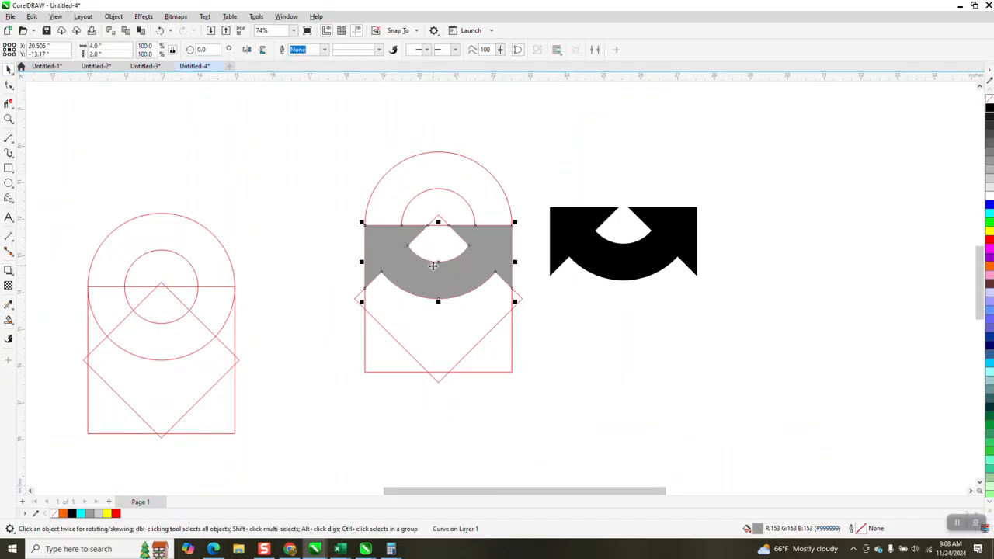
{"action": "left_click_drag", "start_coordinate": [413, 257], "coordinate": [781, 255]}
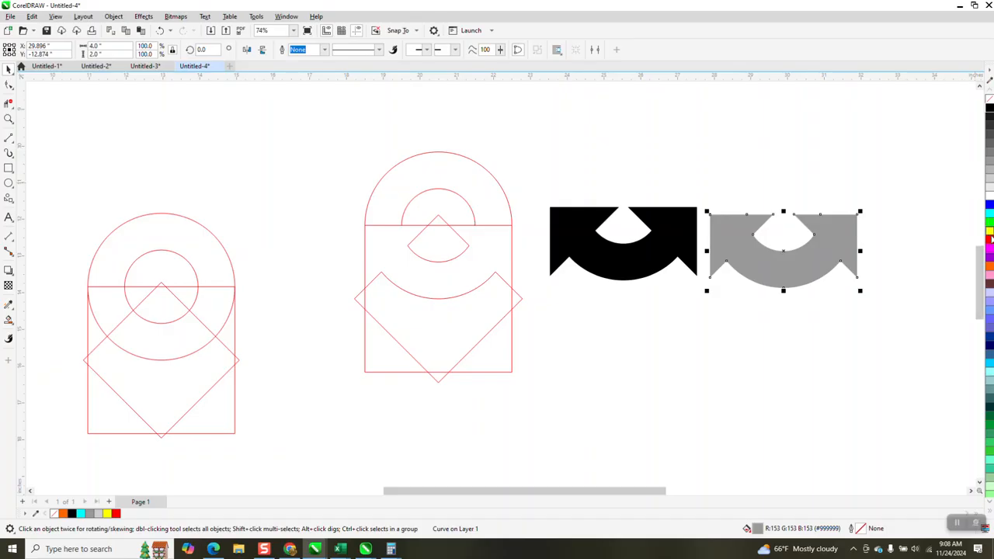
{"action": "left_click", "coordinate": [990, 241]}
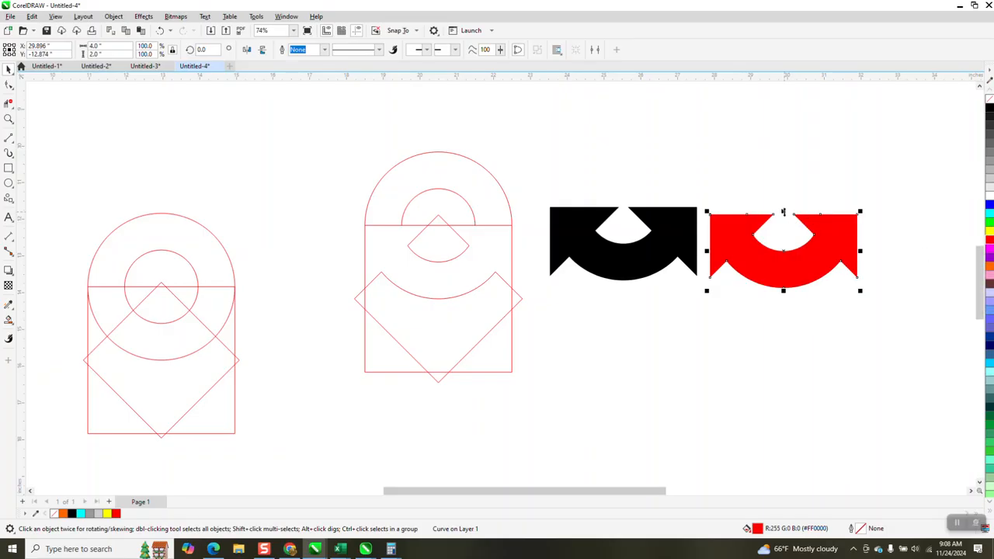
- Create a vertically mirrored copy of the red double arrow directly below it and group the two arrows
{"action": "left_click_drag", "start_coordinate": [783, 211], "coordinate": [767, 292]}
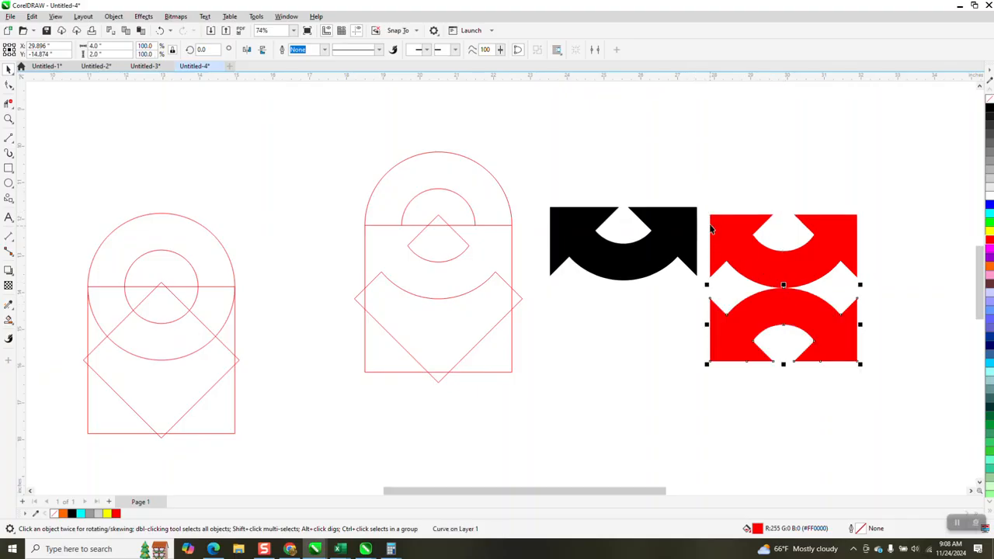
{"action": "left_click_drag", "start_coordinate": [708, 204], "coordinate": [911, 389]}
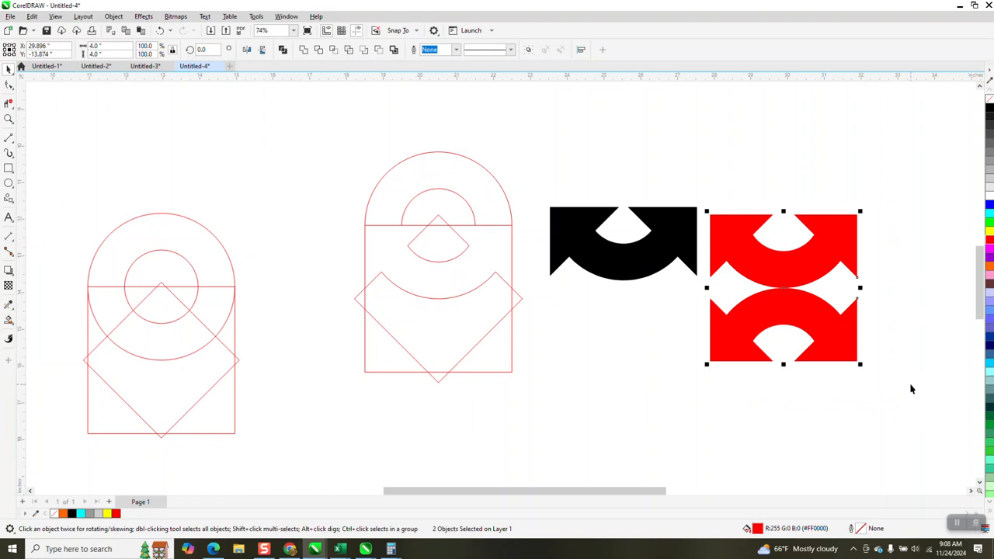
{"action": "key", "text": "ctrl+g"}
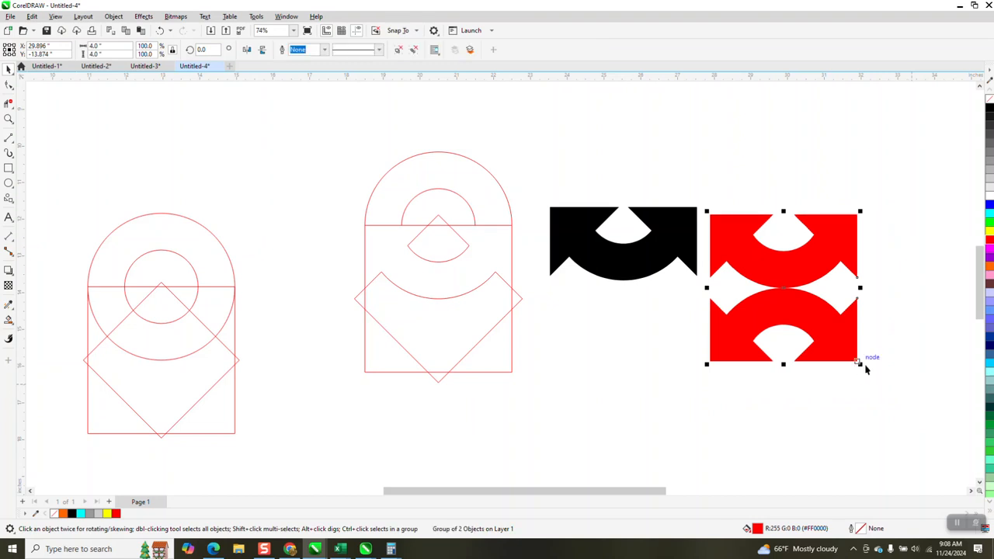
- Duplicate the red arrow group slightly down and to the right, recolor the copy light gray, and send it behind the red arrows
{"action": "left_click_drag", "start_coordinate": [792, 290], "coordinate": [803, 301]}
{"action": "left_click", "coordinate": [989, 180]}
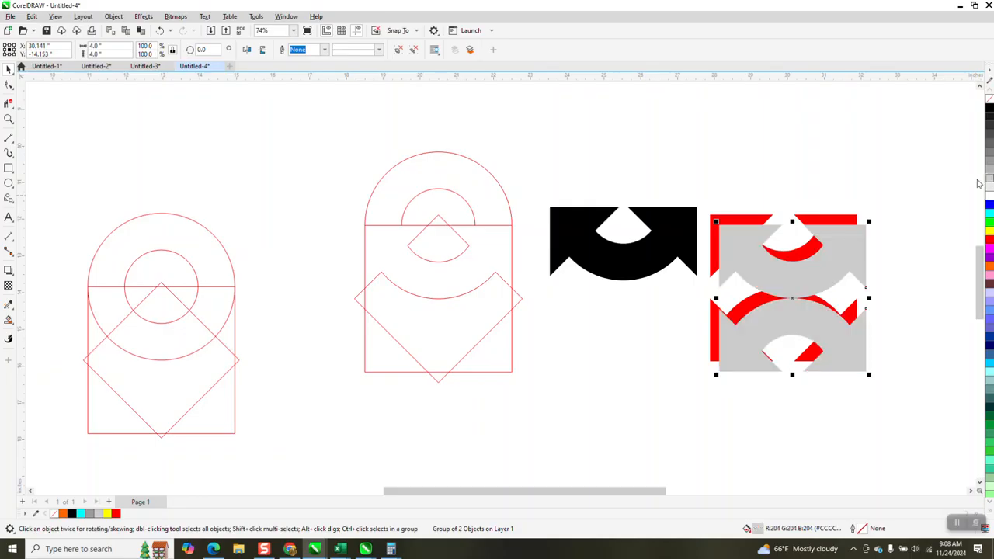
{"action": "left_click", "coordinate": [144, 22]}
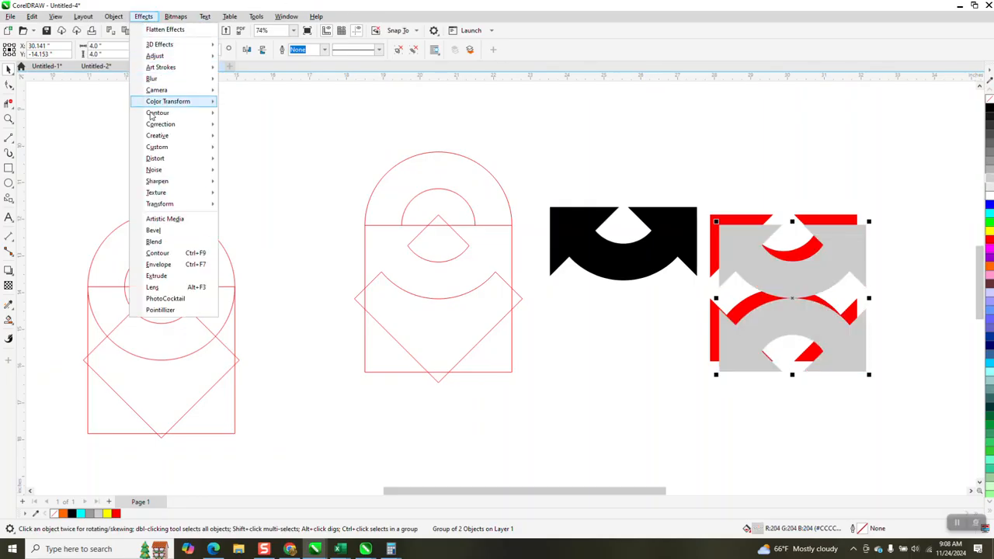
{"action": "mouse_move", "coordinate": [123, 19]}
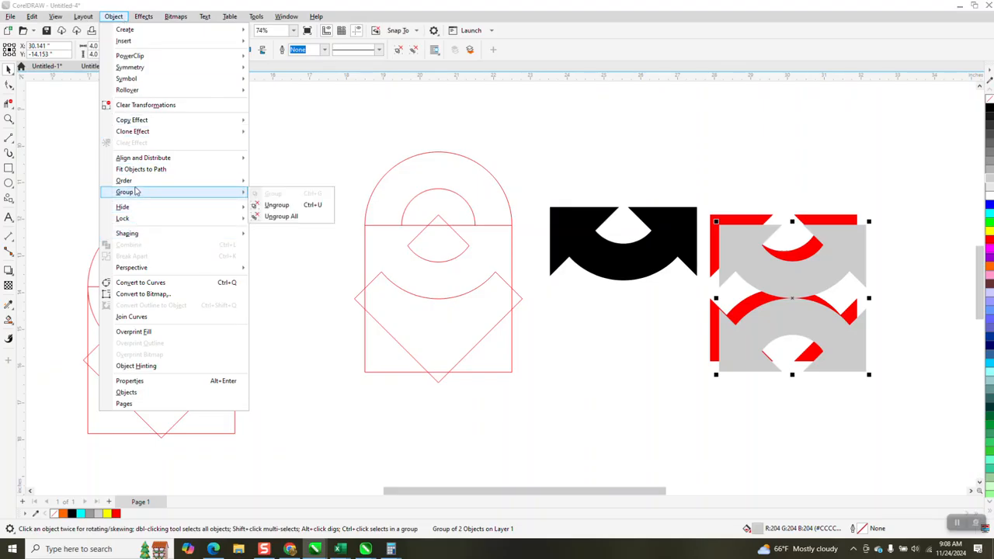
{"action": "mouse_move", "coordinate": [155, 180]}
{"action": "left_click", "coordinate": [262, 193]}
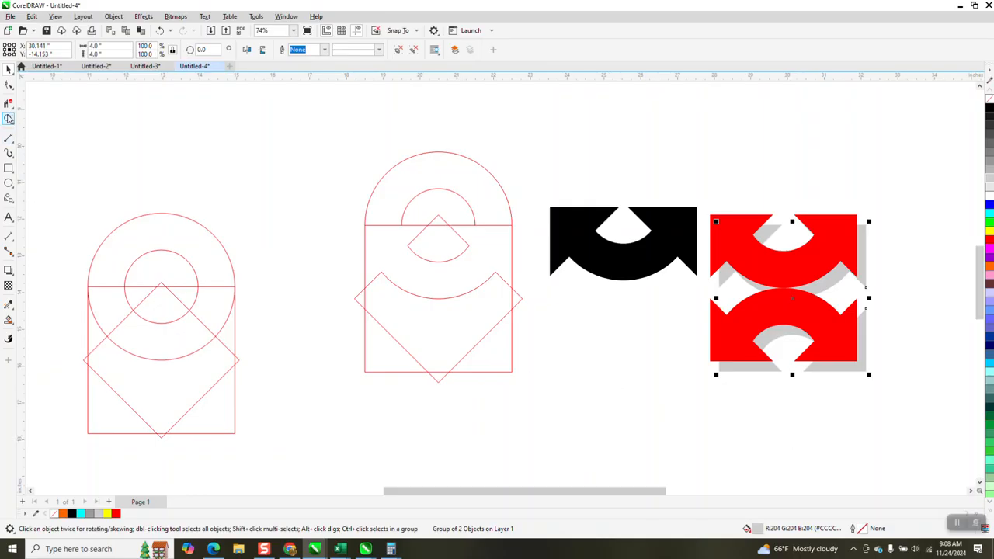
- Apply a Gaussian Blur with a radius of 19.3 pixels to the gray shadow group behind the red arrows
{"action": "left_click_drag", "start_coordinate": [688, 203], "coordinate": [893, 434]}
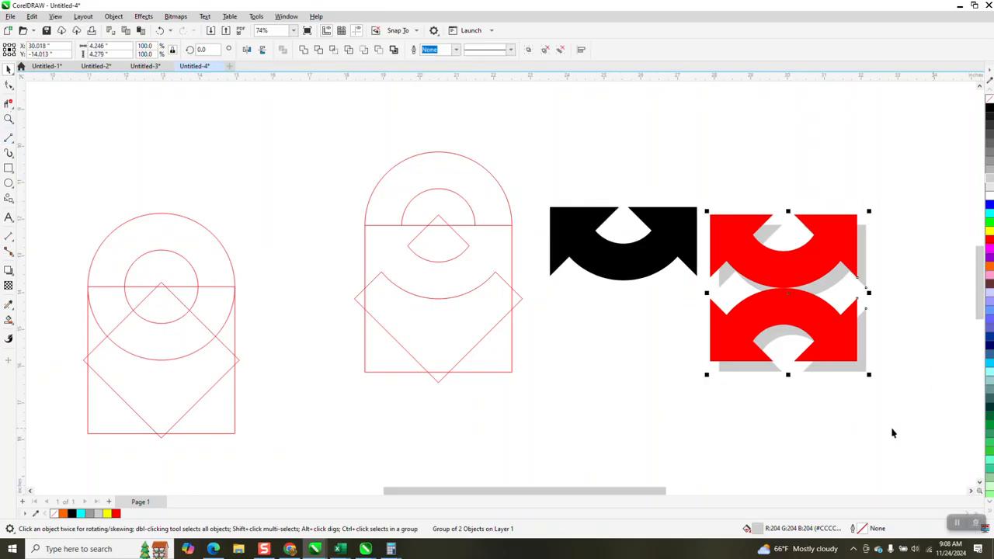
{"action": "left_click", "coordinate": [9, 119]}
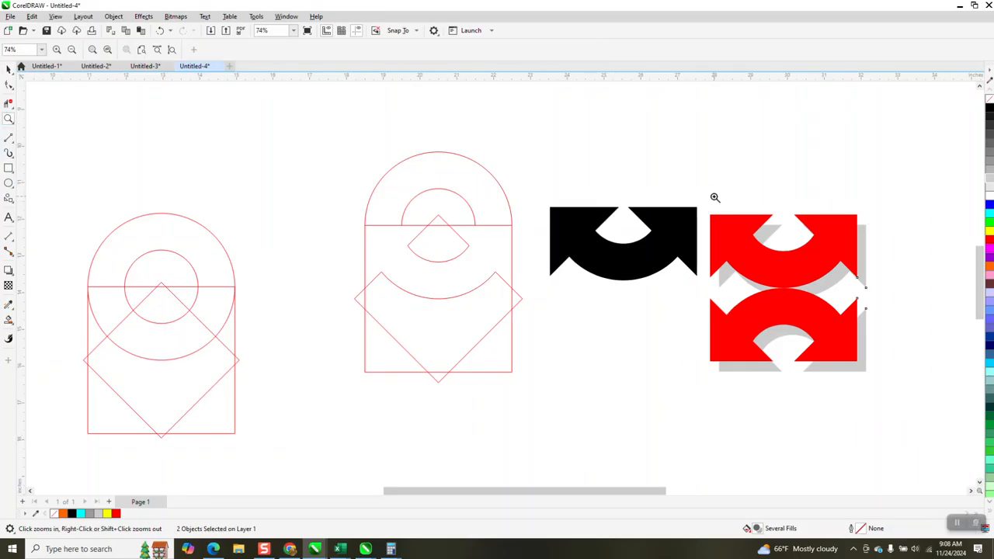
{"action": "left_click", "coordinate": [891, 382]}
{"action": "left_click", "coordinate": [8, 68]}
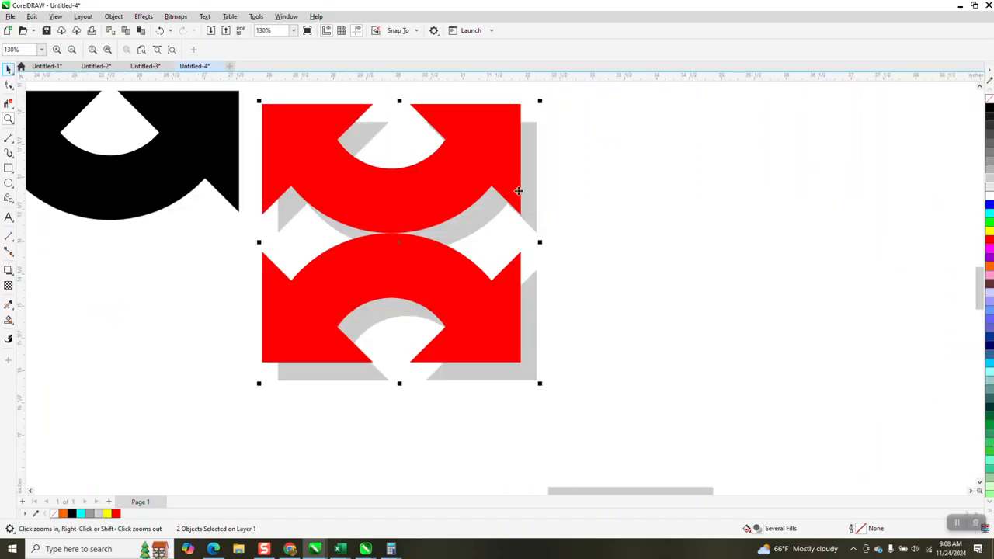
{"action": "left_click", "coordinate": [535, 276]}
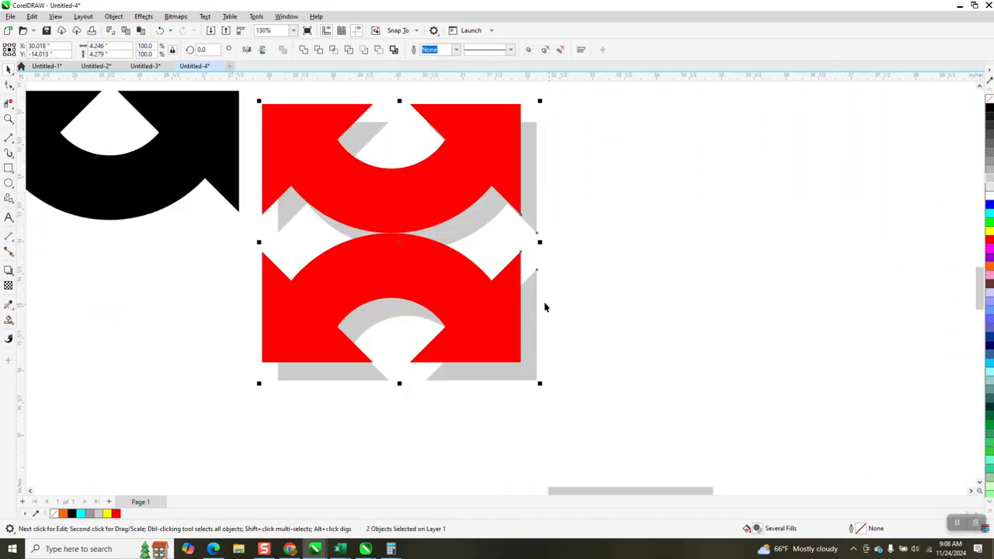
{"action": "key", "text": "ctrl+g"}
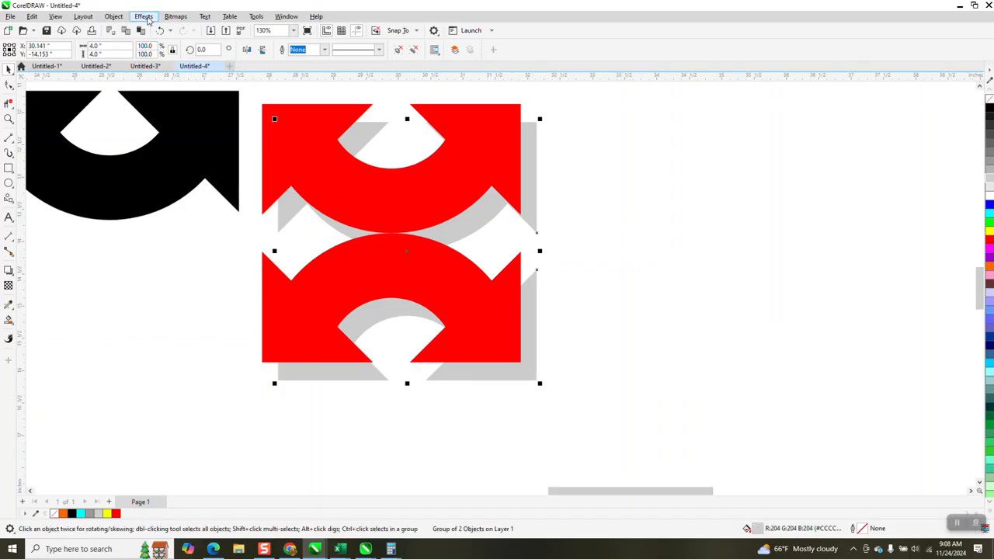
{"action": "left_click", "coordinate": [145, 16]}
{"action": "mouse_move", "coordinate": [150, 79]}
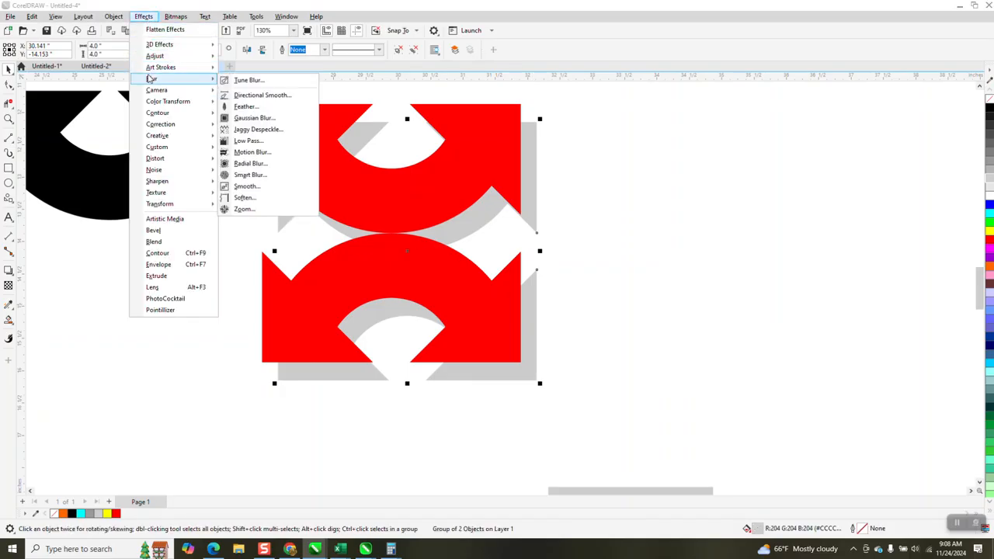
{"action": "left_click", "coordinate": [252, 119]}
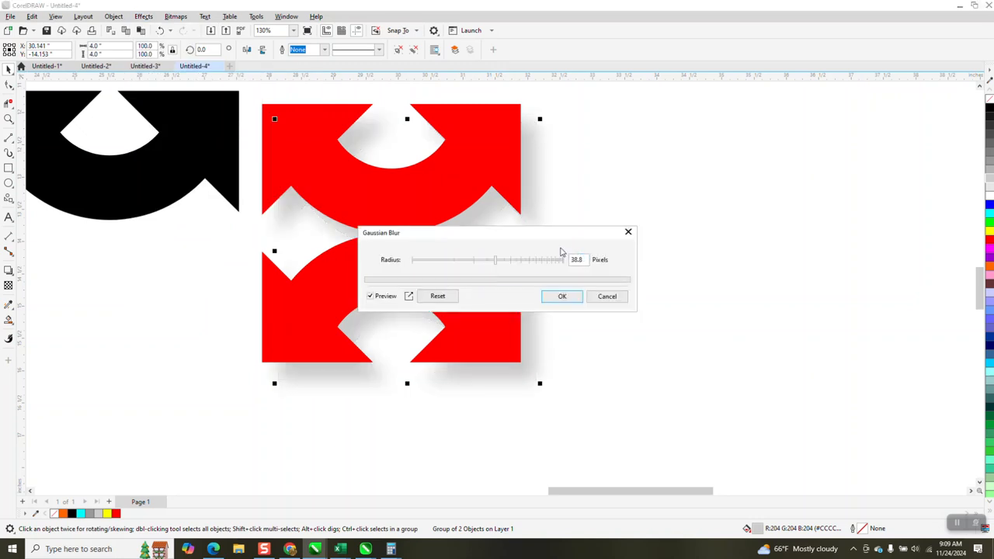
{"action": "left_click_drag", "start_coordinate": [599, 235], "coordinate": [772, 219]}
{"action": "left_click_drag", "start_coordinate": [668, 245], "coordinate": [646, 251]}
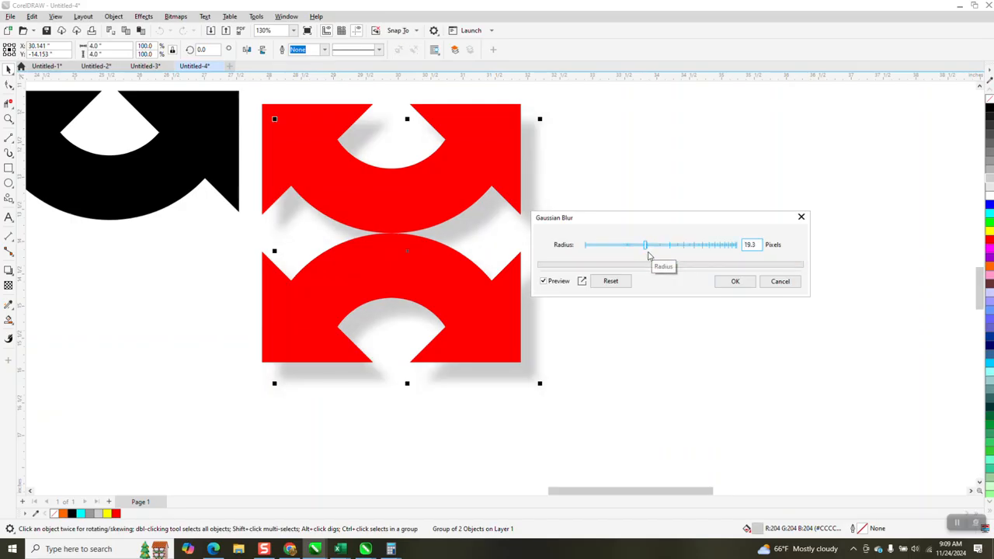
{"action": "left_click", "coordinate": [732, 281]}
- Draw a yellow-filled rectangle about 4.84 by 5.51 inches around the red arrows and send it behind them and their shadow
{"action": "scroll", "coordinate": [677, 307], "scroll_direction": "down", "scroll_amount": 2}
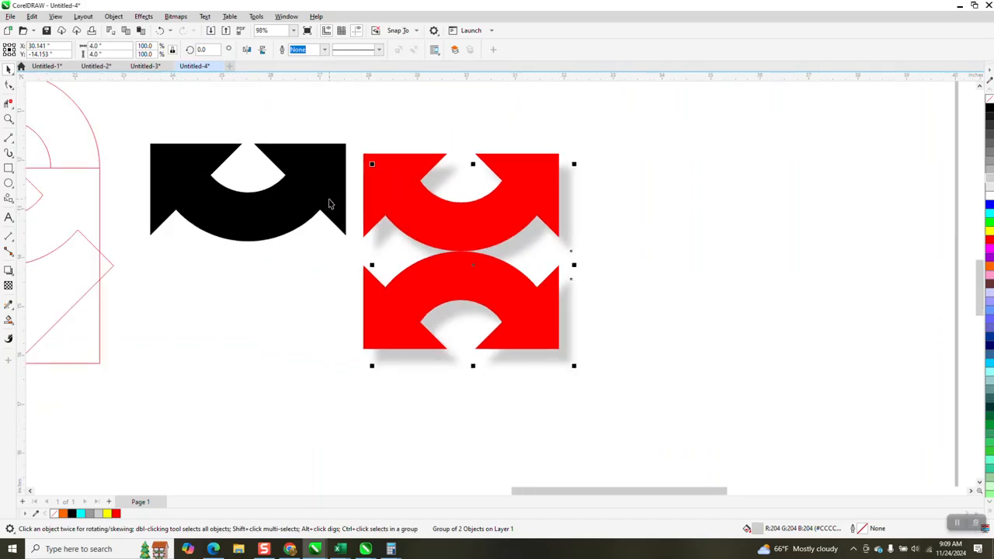
{"action": "left_click", "coordinate": [9, 169]}
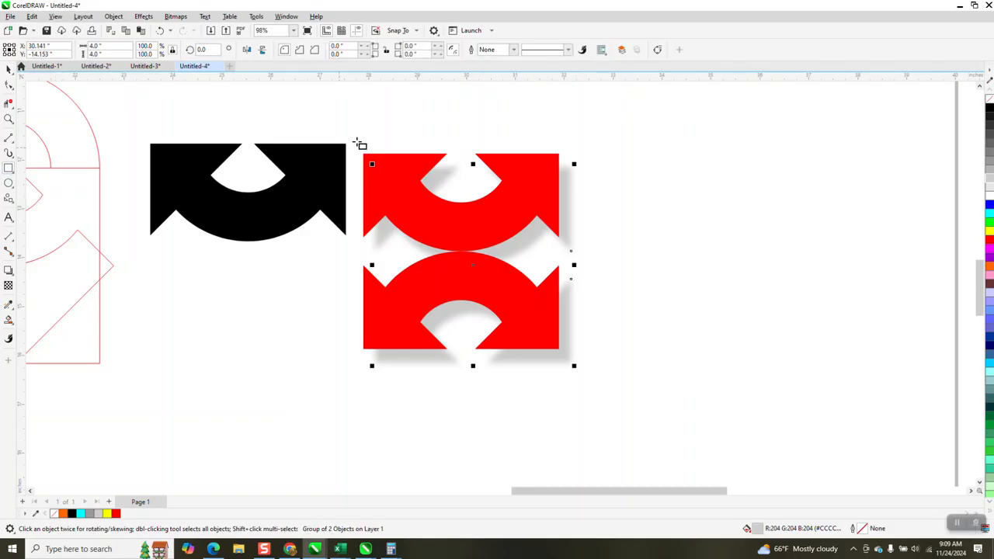
{"action": "mouse_move", "coordinate": [345, 115]}
{"action": "left_mouse_down"}
{"action": "mouse_move", "coordinate": [344, 237]}
{"action": "mouse_move", "coordinate": [570, 359]}
{"action": "mouse_move", "coordinate": [585, 386]}
{"action": "left_mouse_up"}
{"action": "left_click", "coordinate": [990, 232]}
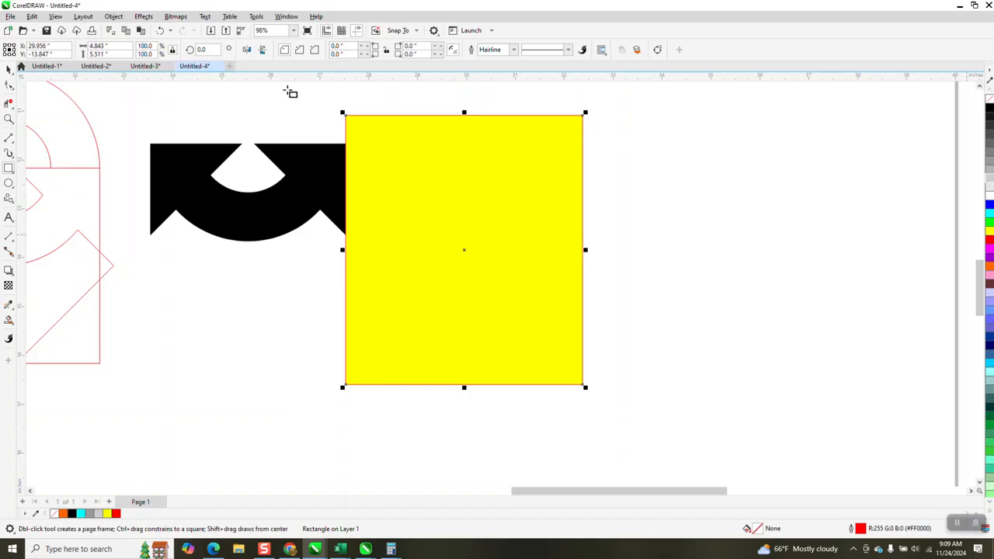
{"action": "left_click", "coordinate": [115, 16]}
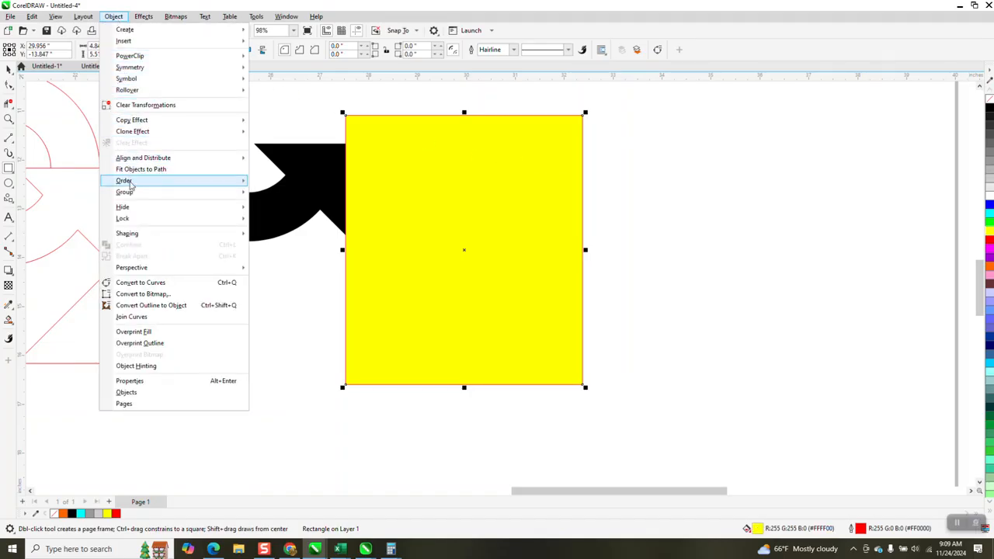
{"action": "mouse_move", "coordinate": [210, 180]}
{"action": "left_click", "coordinate": [269, 195]}
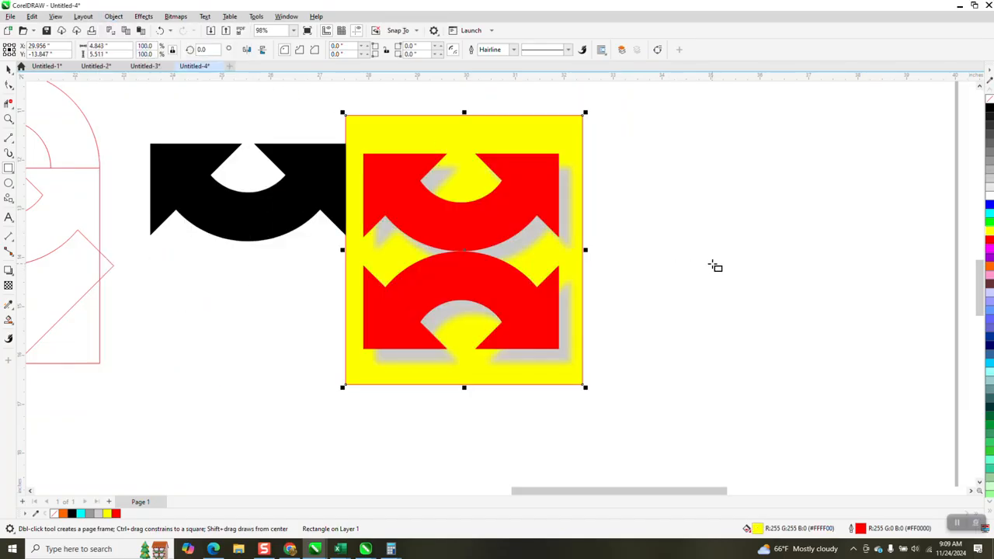